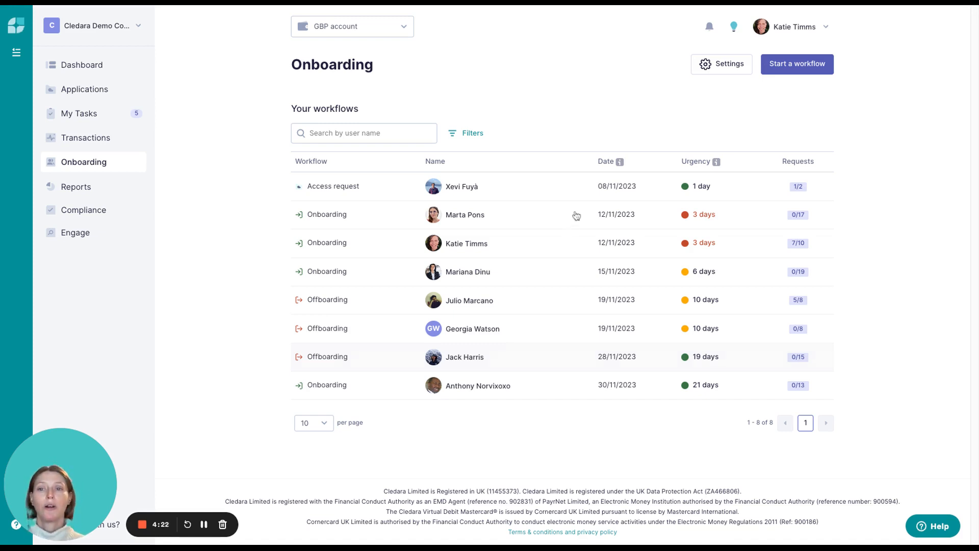
- Start a new onboarding workflow for the first listed user with the start date 30/11/2023
left_click(810, 70)
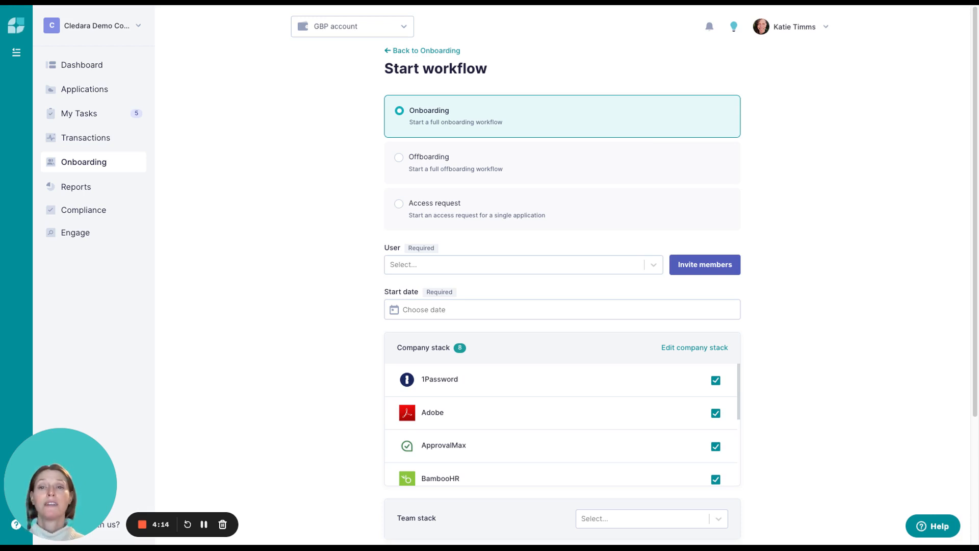
left_click(632, 266)
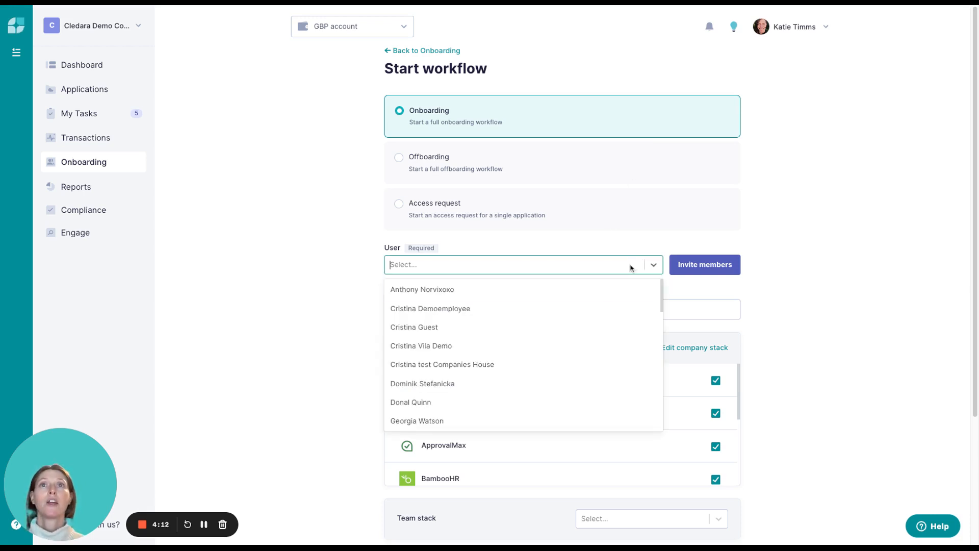
left_click(600, 292)
left_click(575, 310)
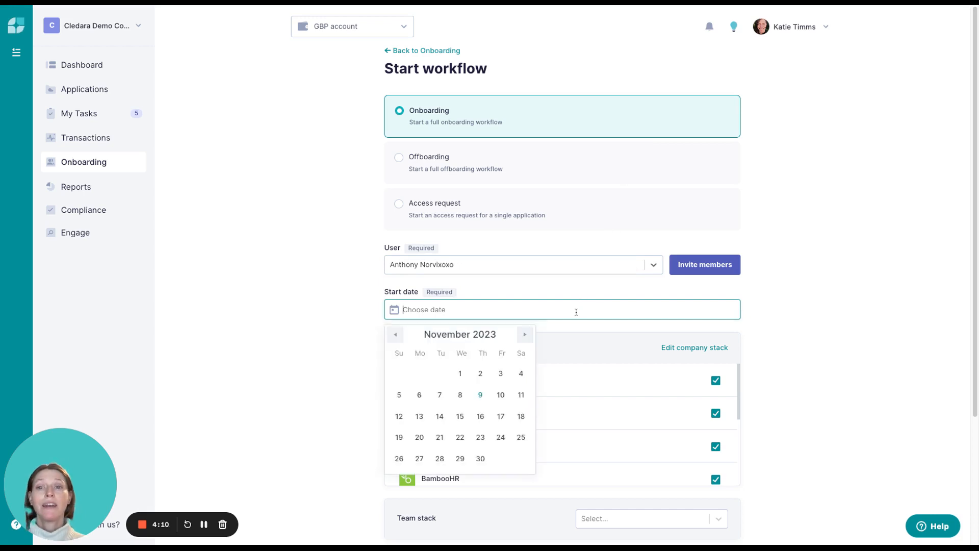
left_click(480, 458)
- Apply the Tech team stack to the onboarding workflow and add 1Password as an additional application
scroll(762, 343, "down", 3)
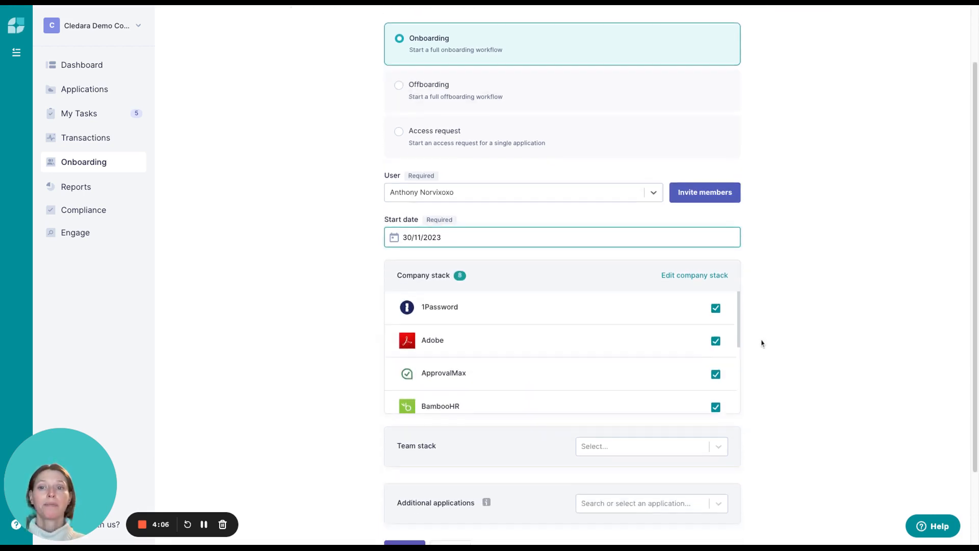
left_click(701, 356)
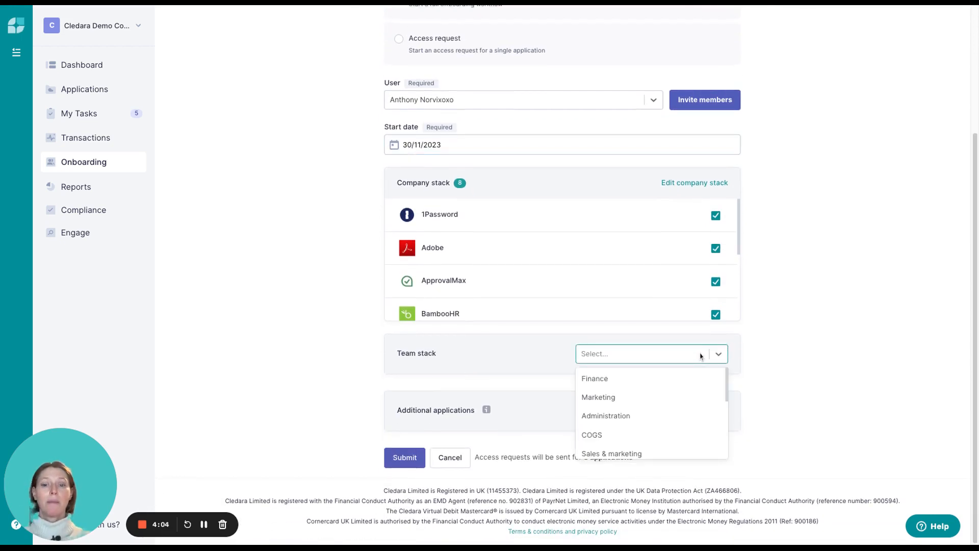
type("tec")
left_click(706, 375)
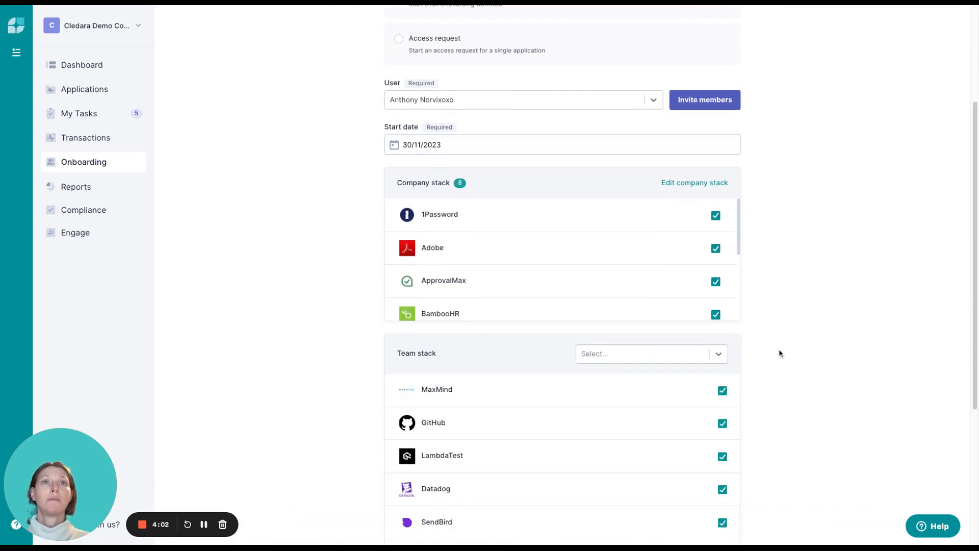
scroll(779, 350, "down", 5)
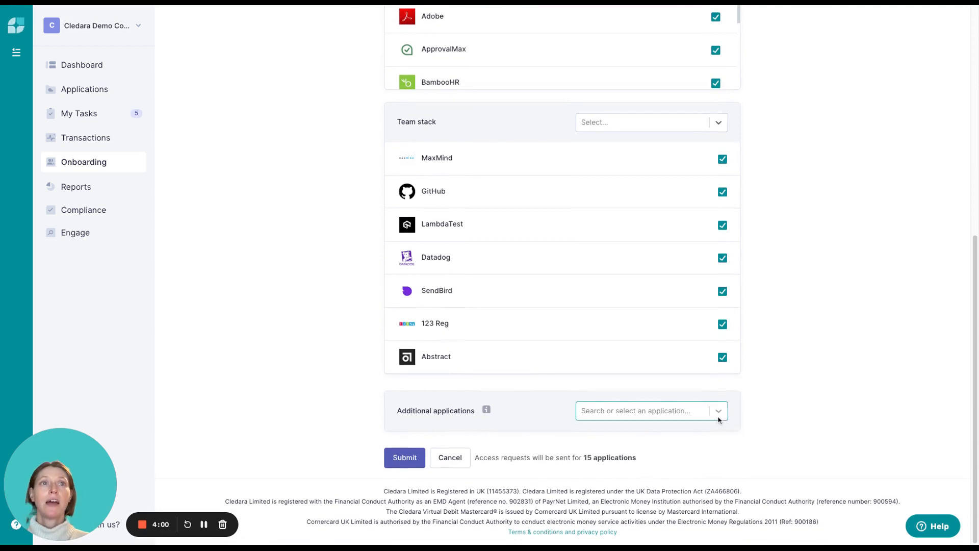
left_click(699, 411)
left_click(693, 434)
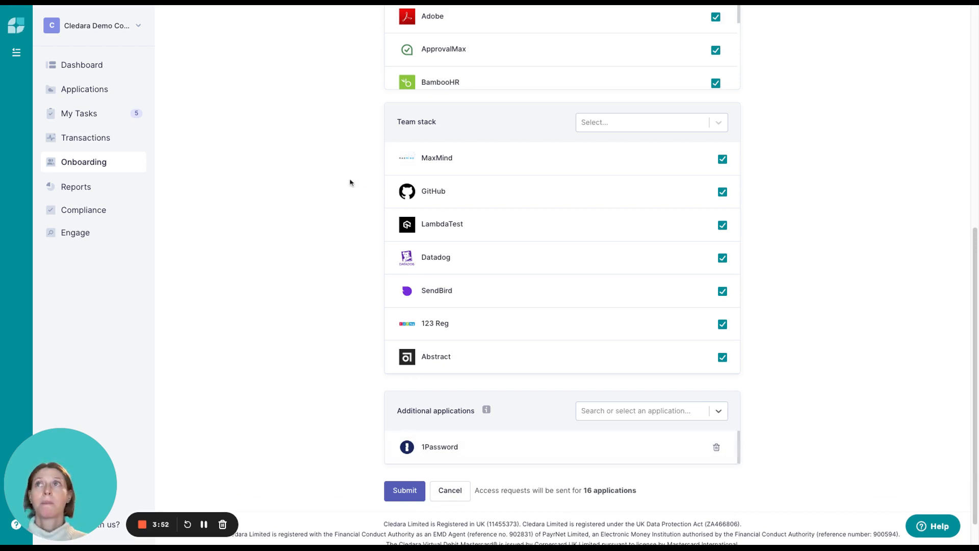
- Leave the unsubmitted workflow and review the access requests of the onboarding workflow with 7/10 requests, returning to the workflow list
left_click(115, 165)
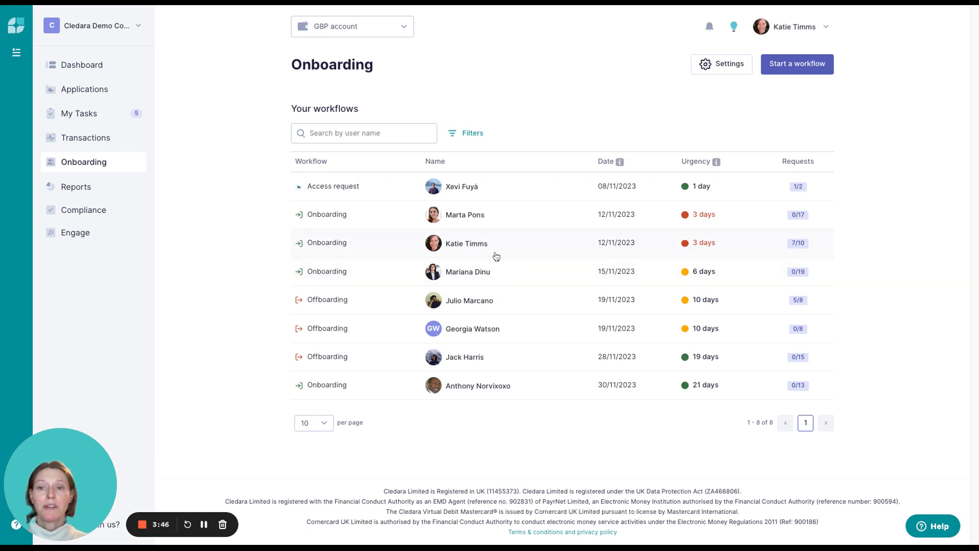
left_click(474, 247)
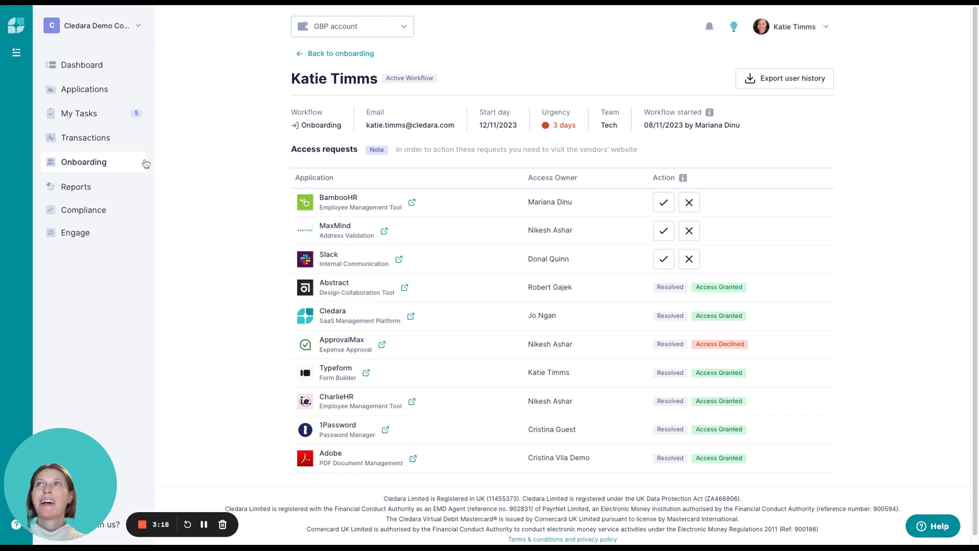
left_click(127, 161)
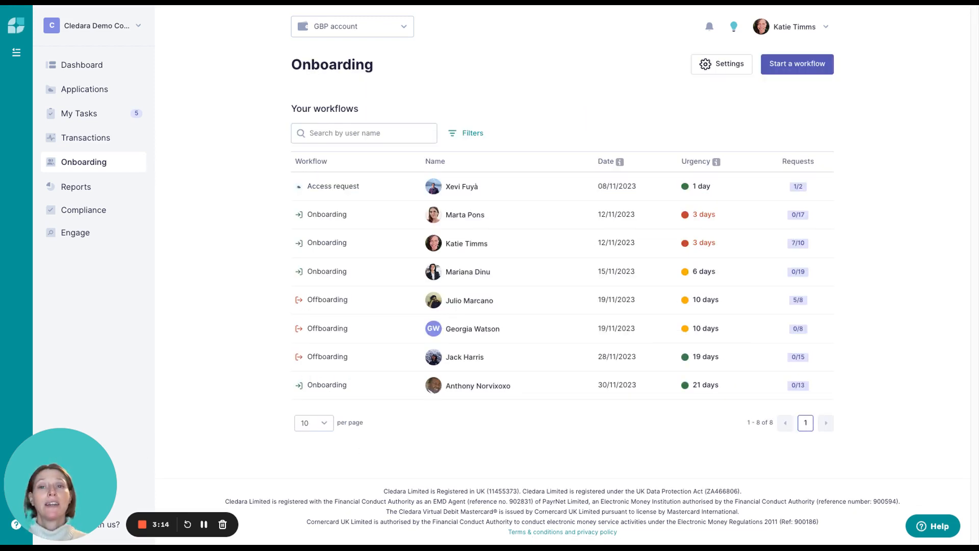
- Review the applications in the company stack of the onboarding settings, returning to the workflow list
left_click(720, 66)
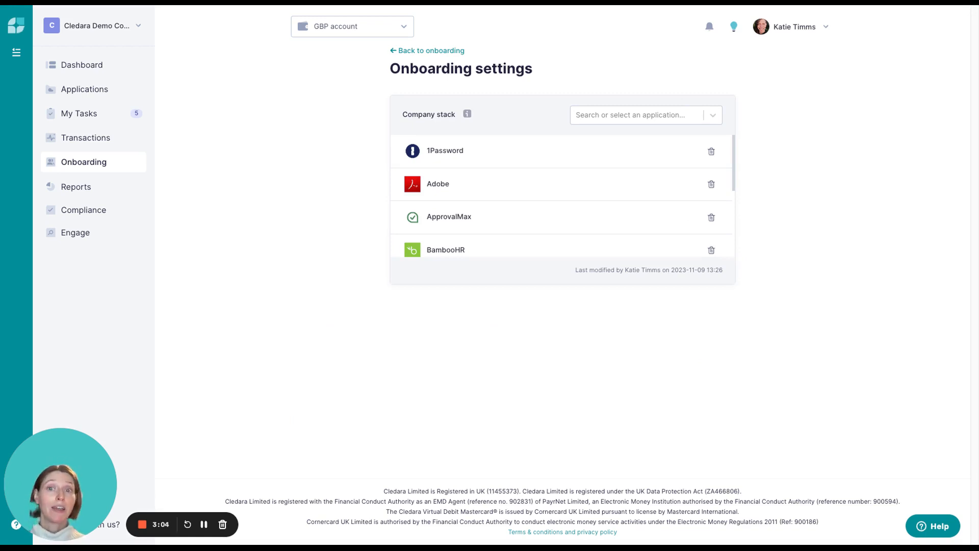
scroll(633, 179, "down", 3)
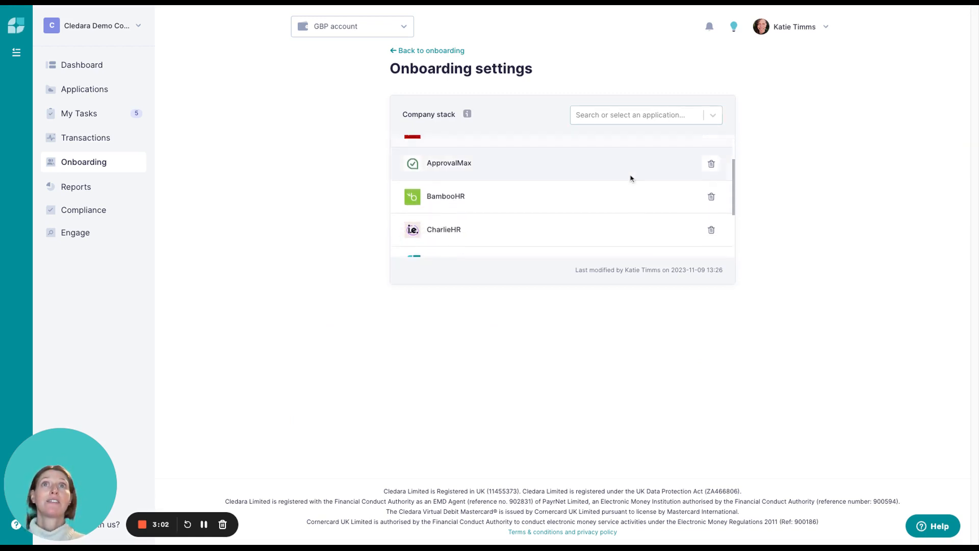
scroll(631, 178, "down", 1)
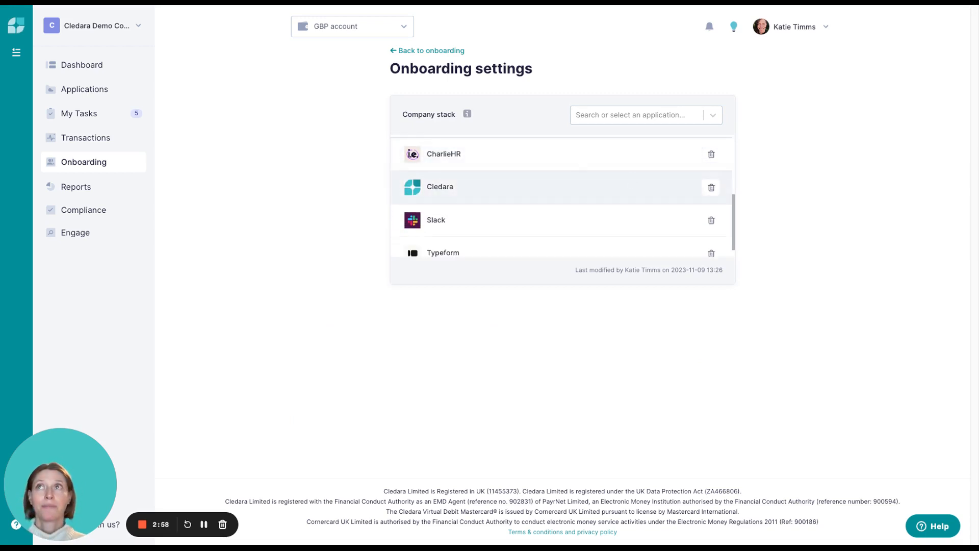
left_click(94, 168)
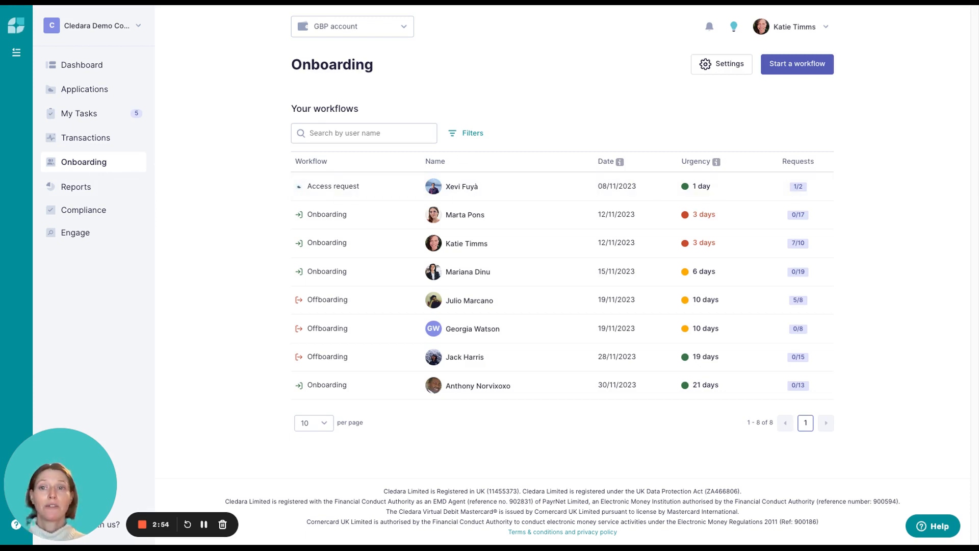
- Begin another onboarding workflow for the first listed user, starting on 30/11/2023
left_click(818, 64)
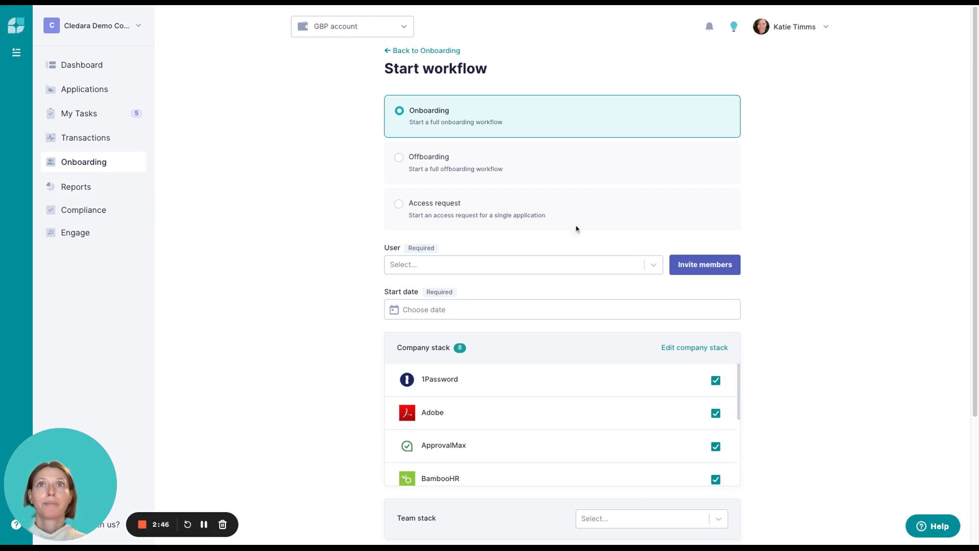
left_click(556, 264)
left_click(547, 288)
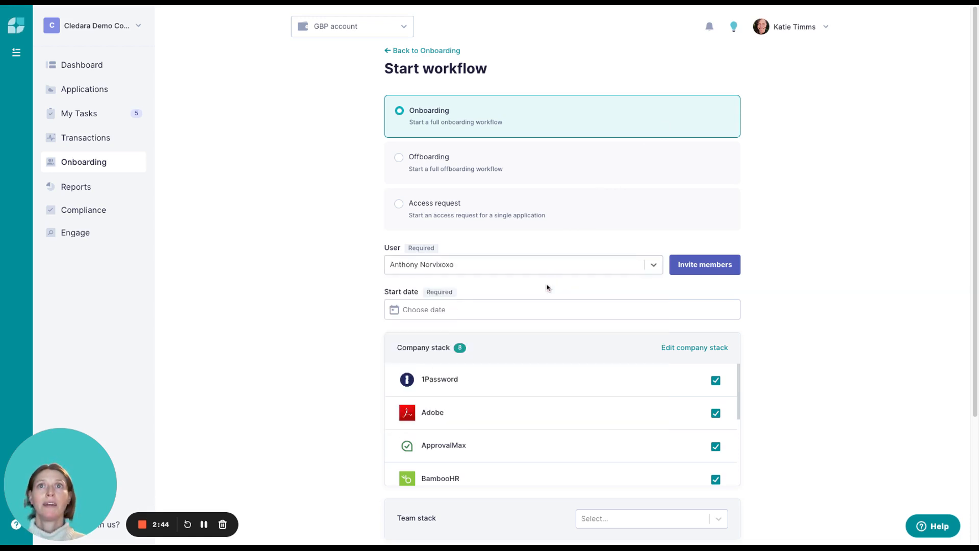
left_click(538, 306)
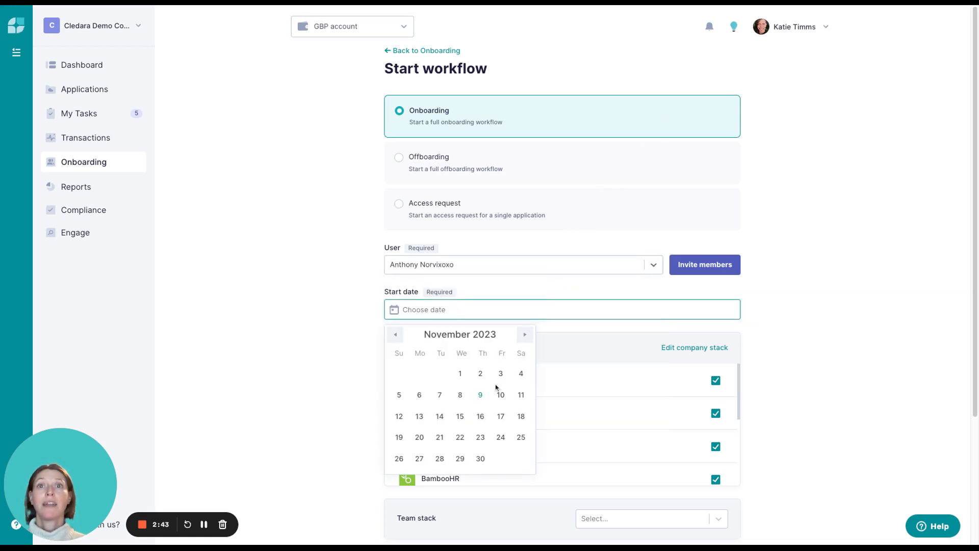
left_click(480, 458)
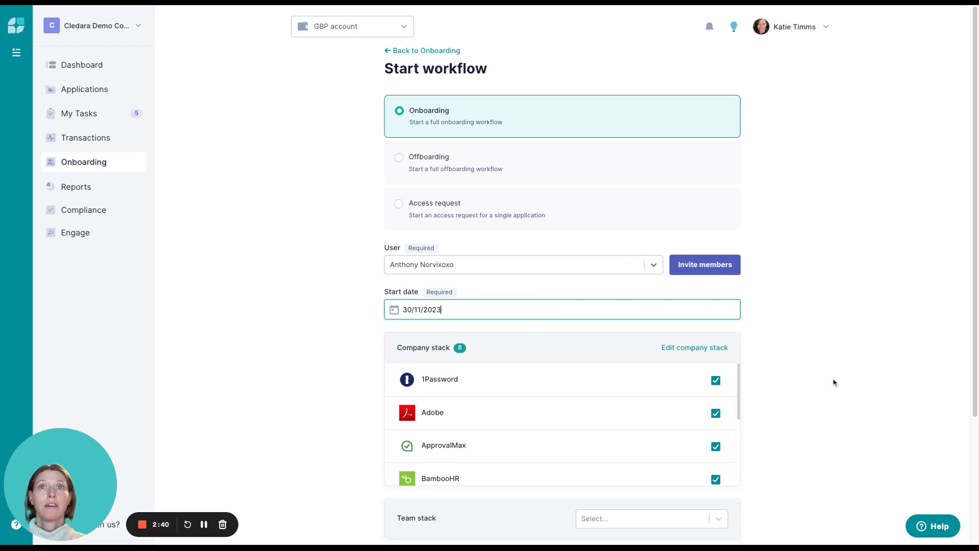
- Apply the Tech team stack to the onboarding workflow and exclude SendBird from it
scroll(833, 382, "down", 3)
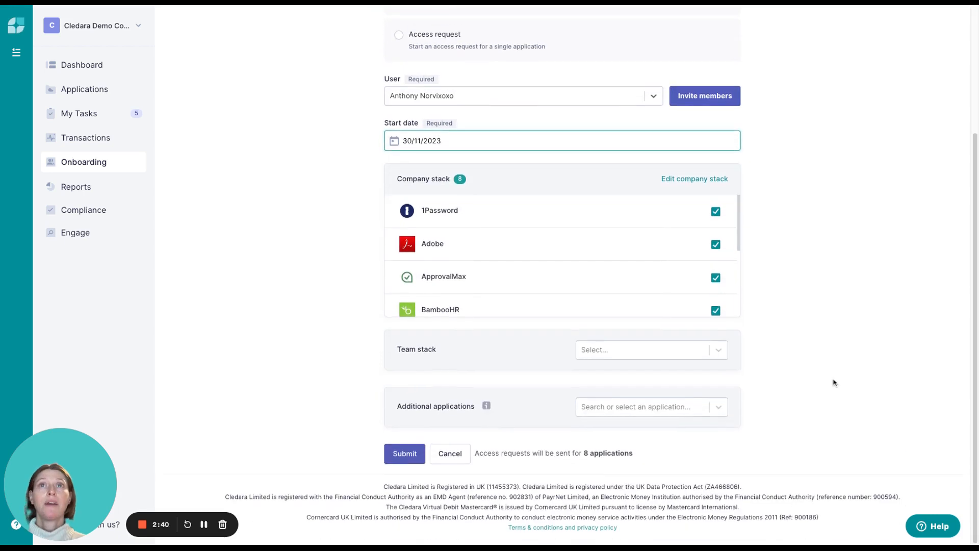
left_click(724, 357)
type("tech")
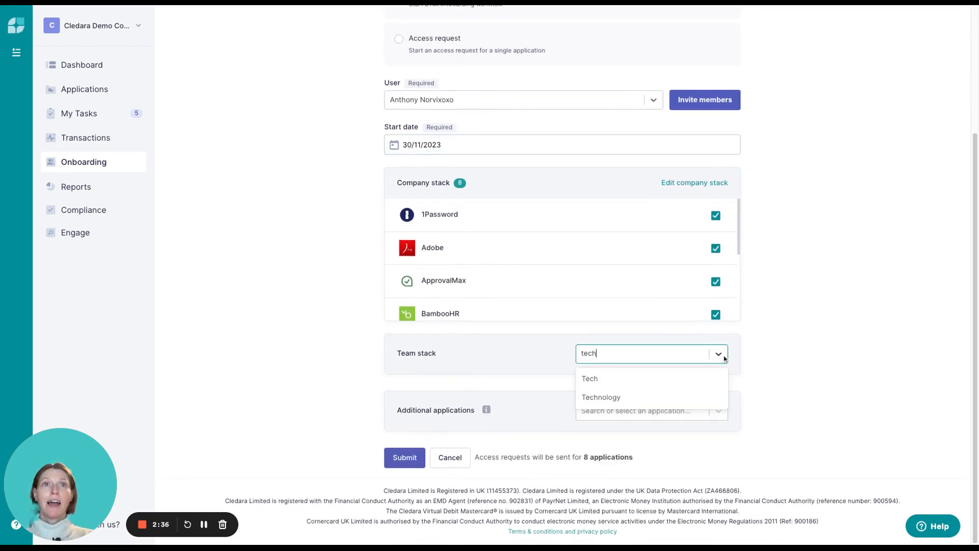
left_click(665, 383)
scroll(796, 367, "down", 3)
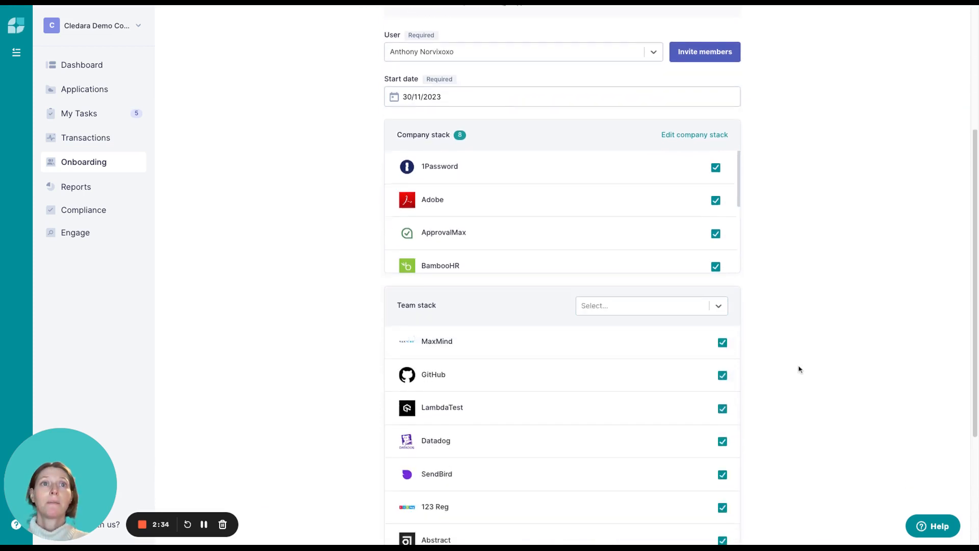
left_click(726, 347)
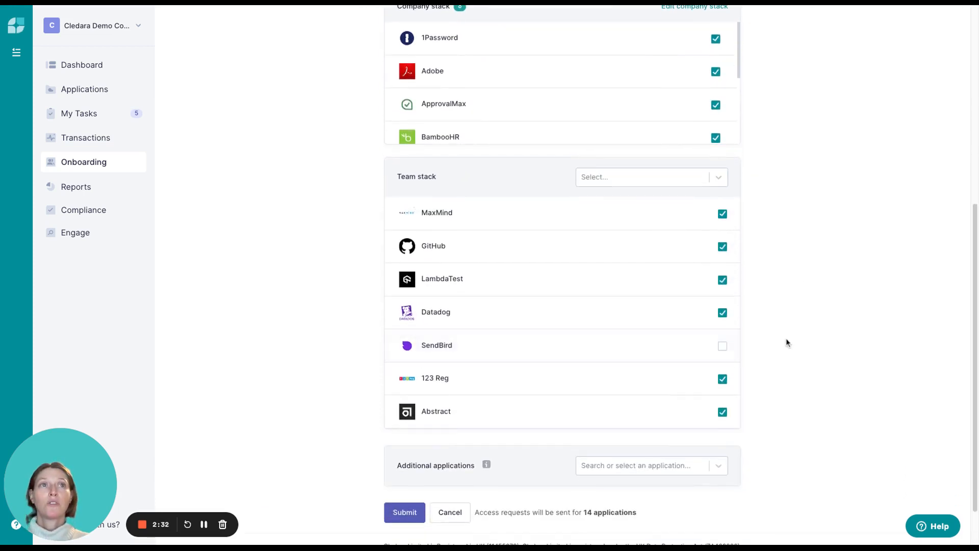
- Add 1Password to the onboarding workflow as an additional application
scroll(787, 342, "down", 1)
left_click(724, 411)
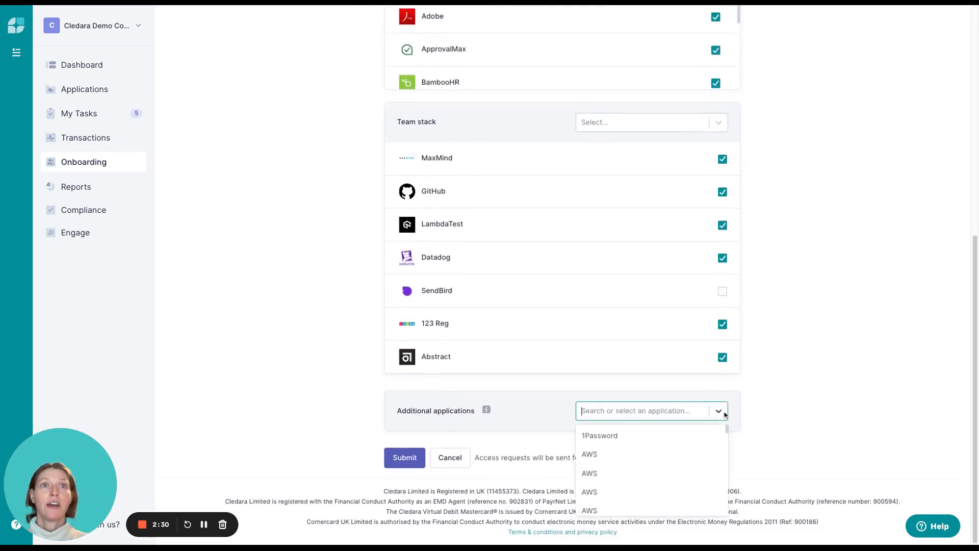
left_click(692, 436)
scroll(796, 403, "down", 1)
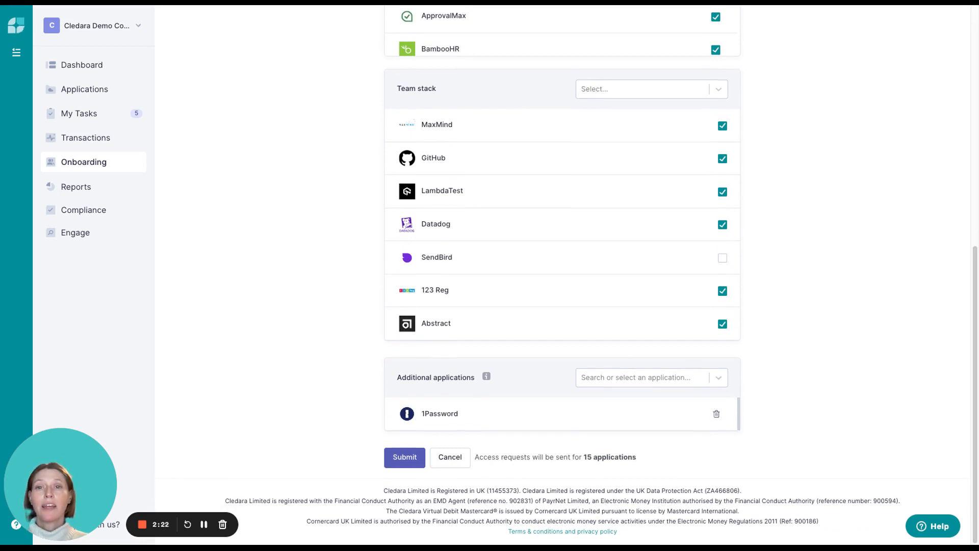
- Switch the workflow type to Offboarding, select the departing employee, set the end date to 30/11/2023 and review their active applications
scroll(837, 313, "up", 8)
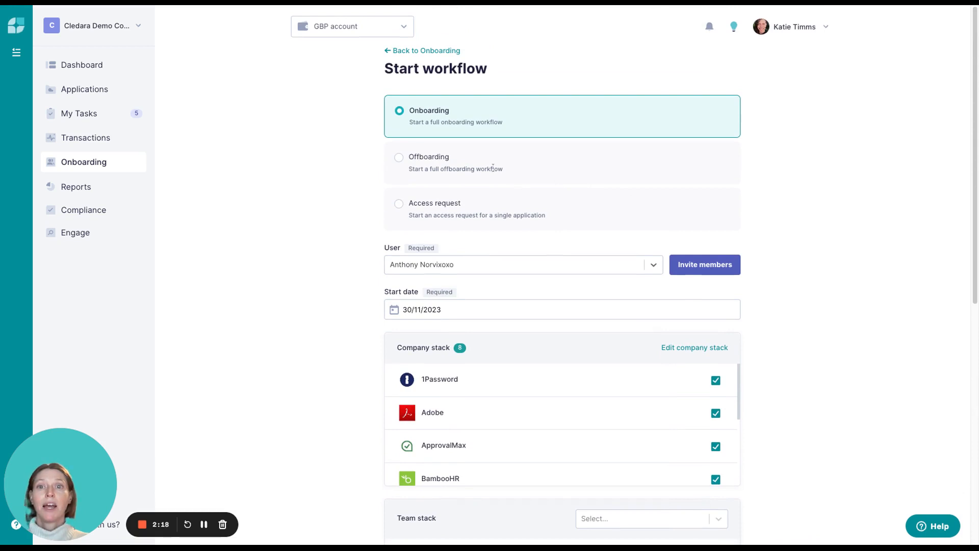
left_click(492, 166)
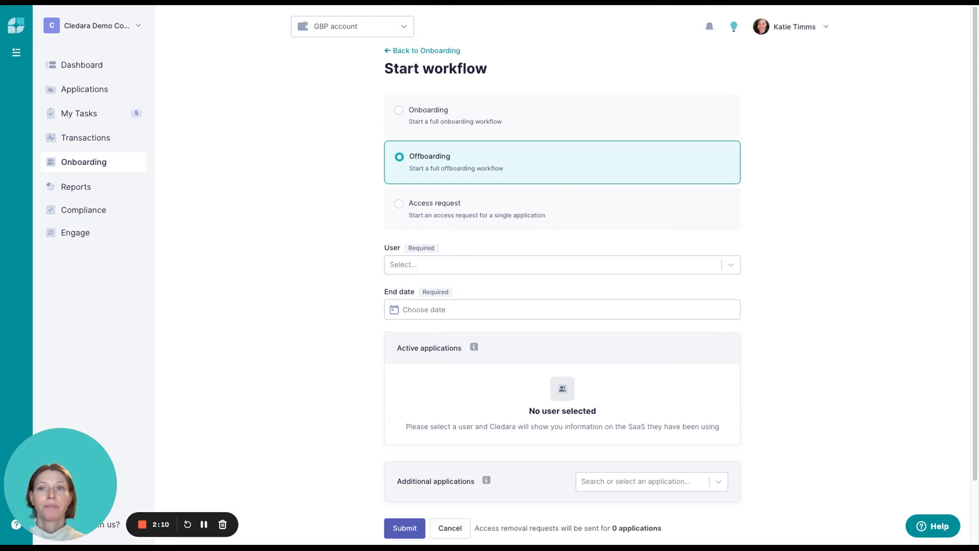
left_click(488, 263)
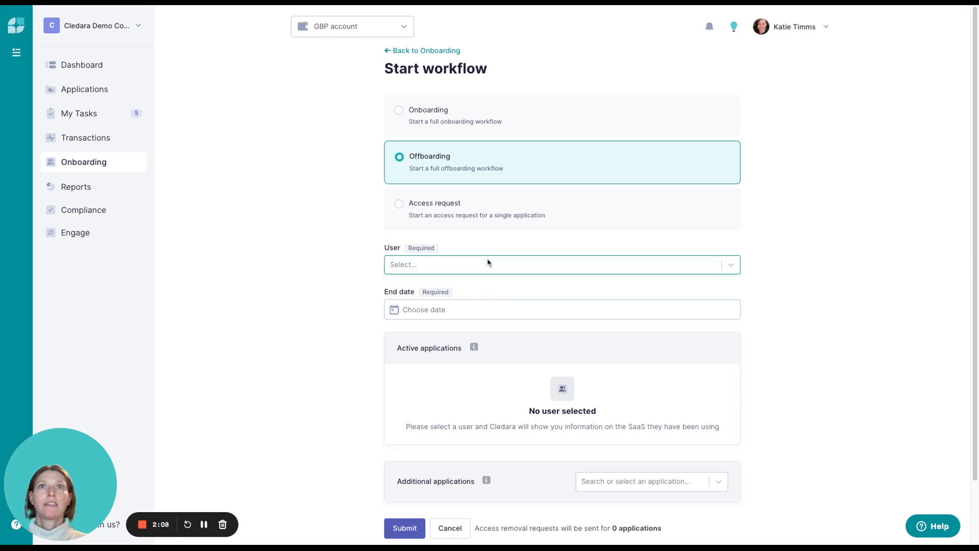
type("ju")
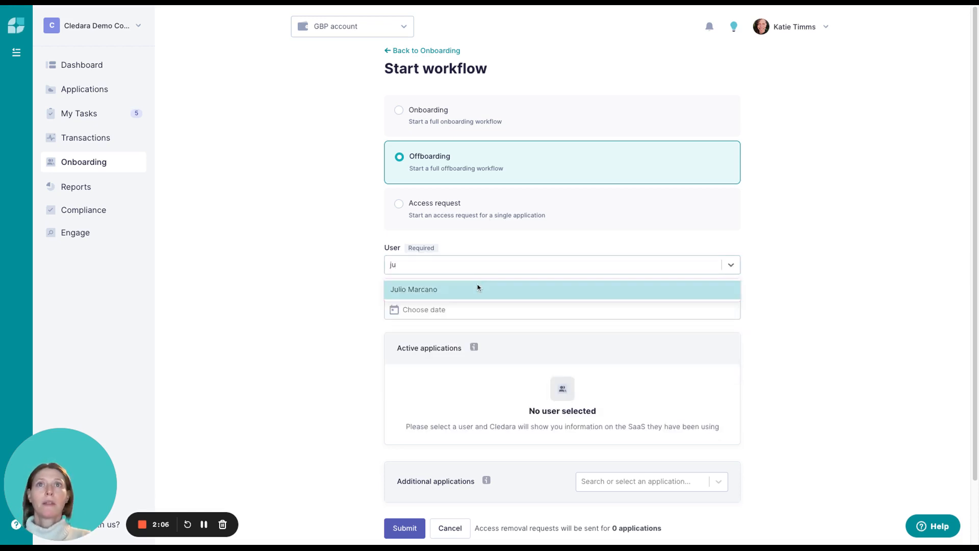
left_click(478, 289)
left_click(474, 306)
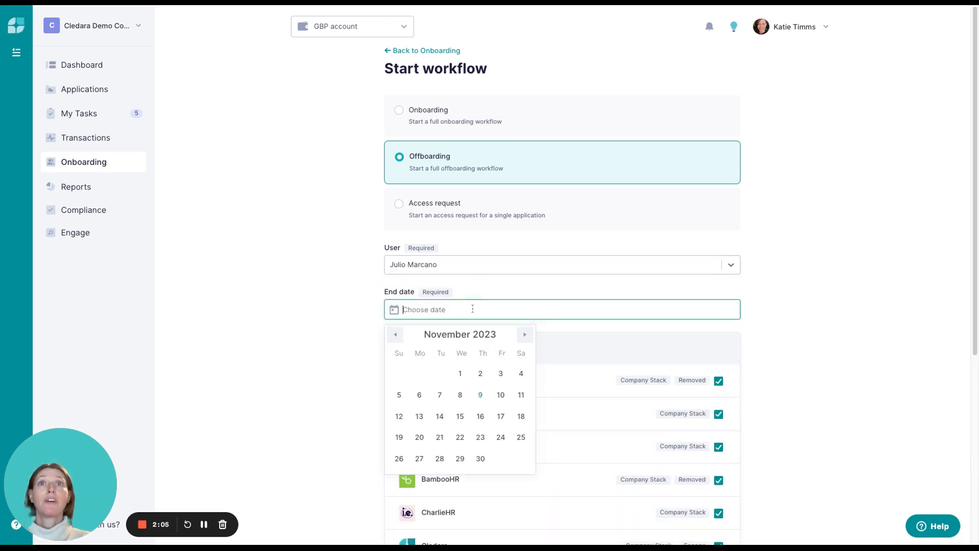
left_click(479, 457)
scroll(841, 307, "down", 5)
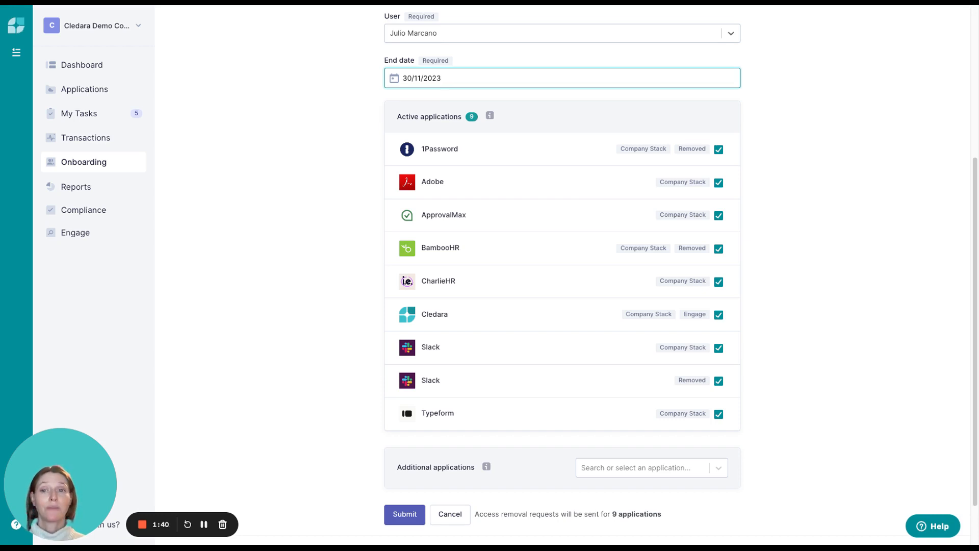
scroll(746, 337, "down", 1)
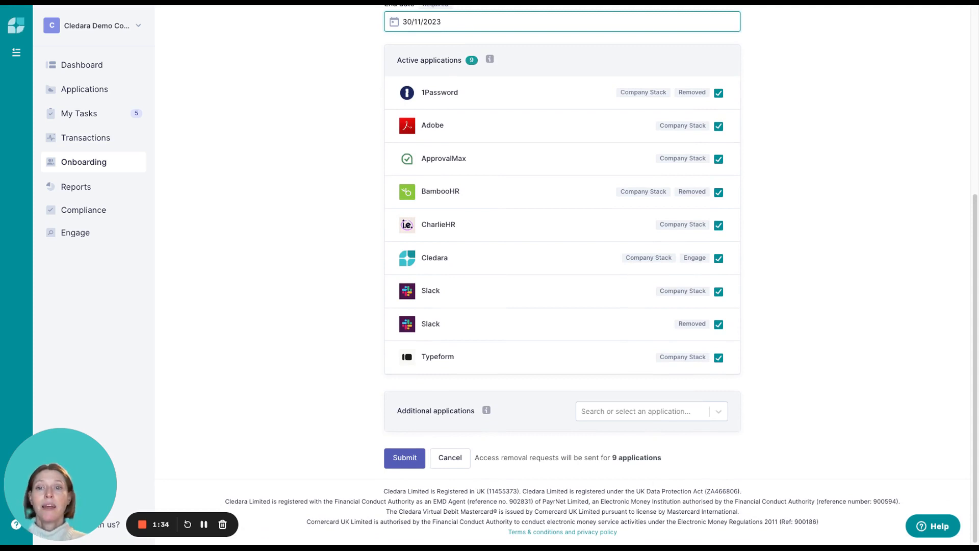
- Switch the workflow type to Access request and fill it in for the first listed user with 123 Reg as the application
scroll(903, 330, "up", 5)
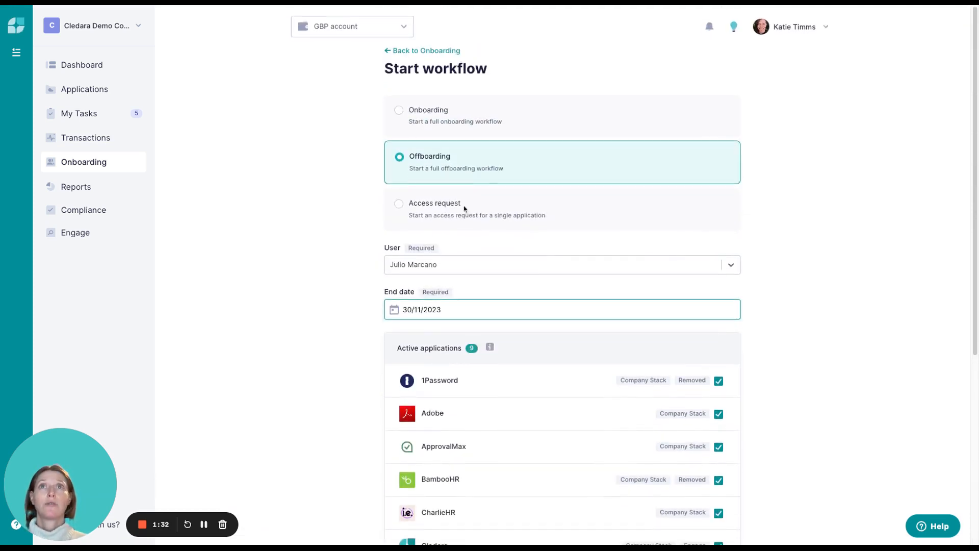
left_click(438, 204)
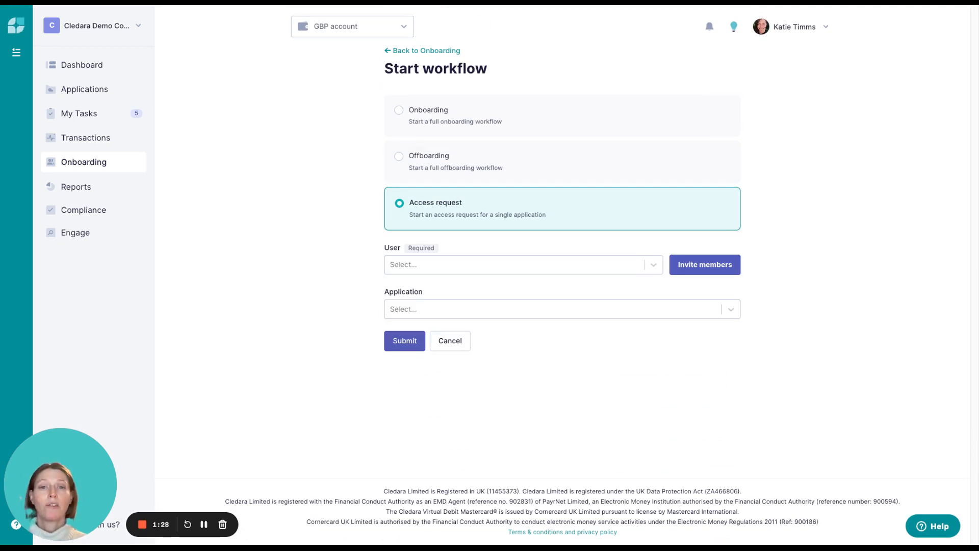
left_click(533, 267)
left_click(524, 289)
left_click(516, 307)
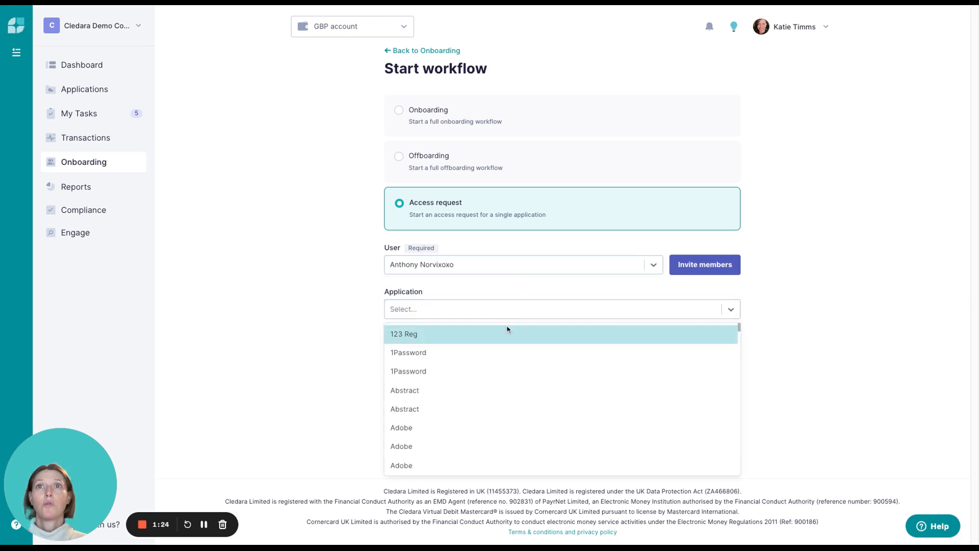
left_click(506, 328)
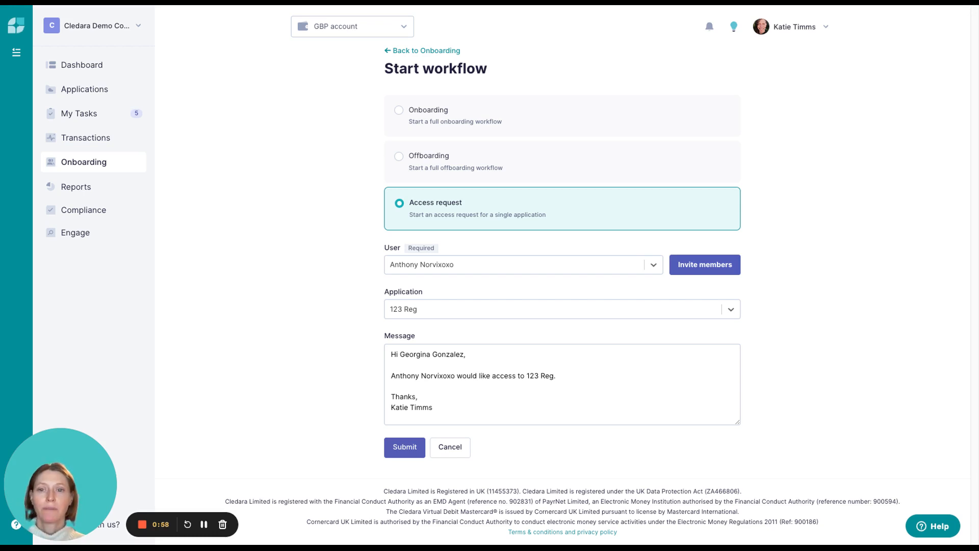
- Open the details of the first Typeform access request in My Tasks
left_click(110, 121)
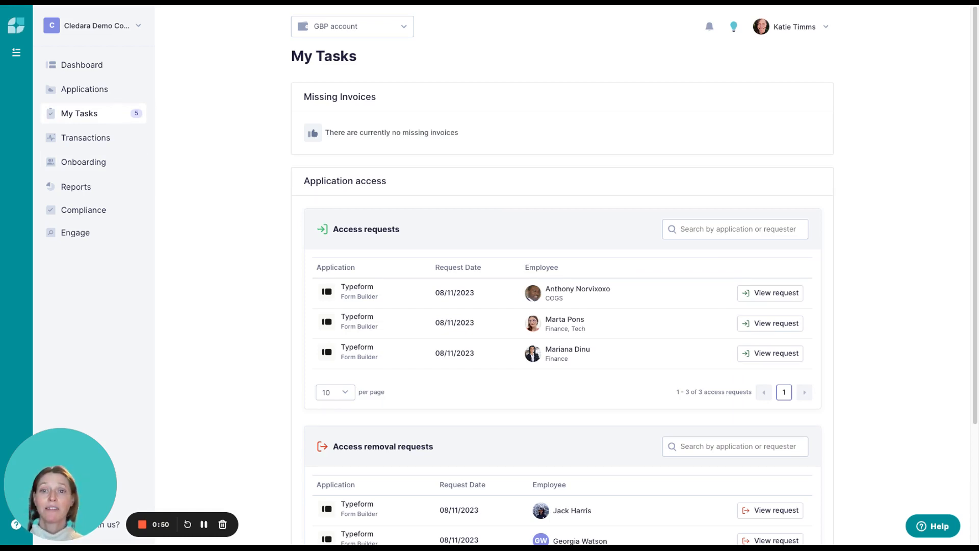
scroll(199, 198, "down", 3)
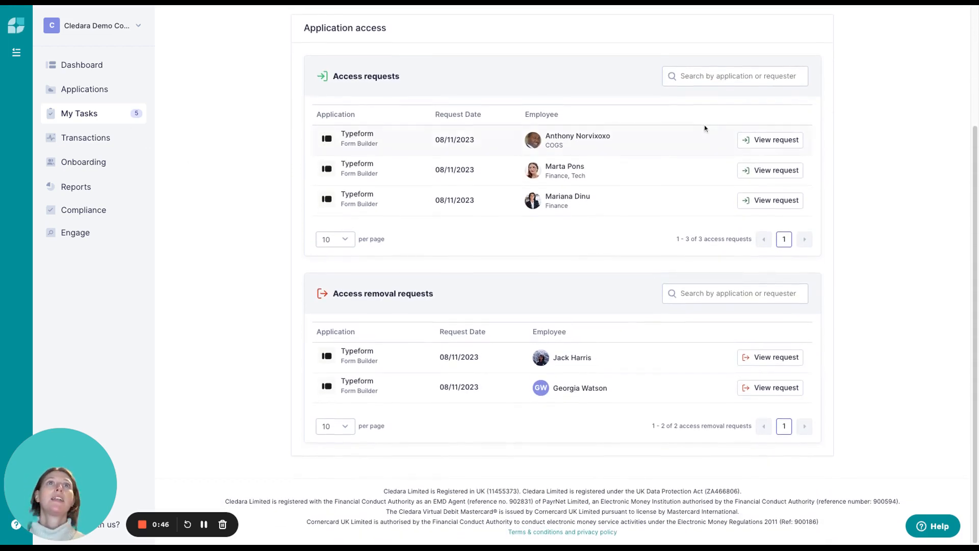
left_click(771, 147)
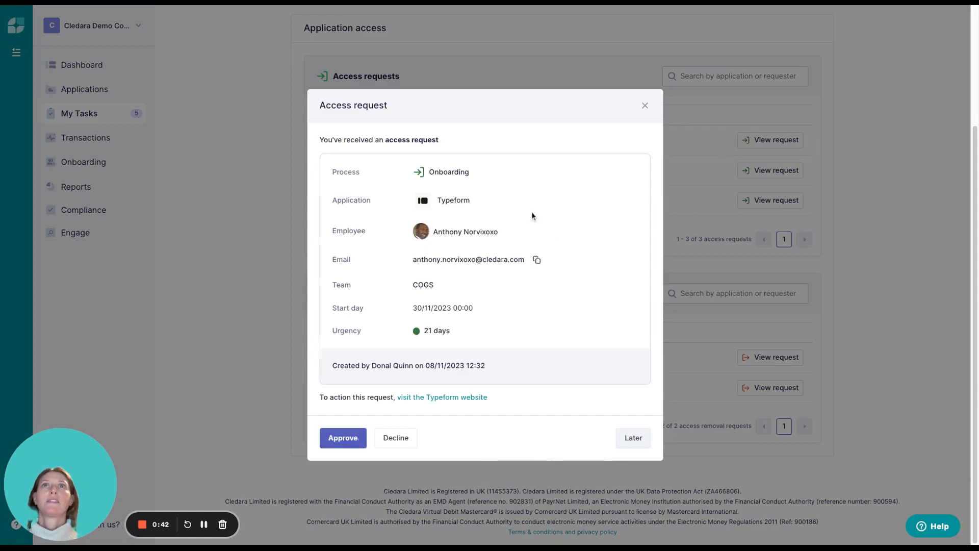